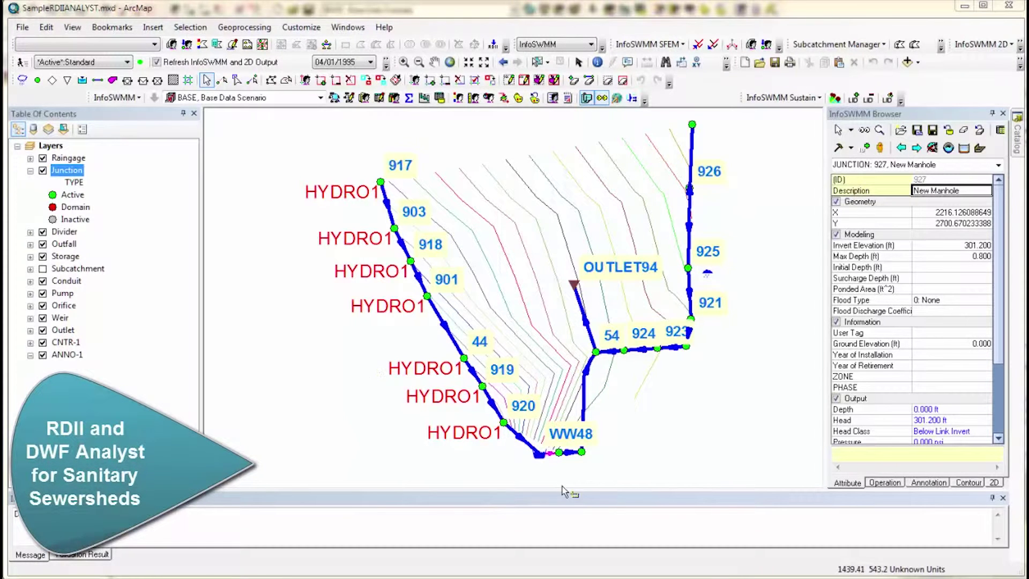
# Expand RDII Hydrographs in the Operation tree and select the exported HYDRO1 hydrograph
pyautogui.click(886, 482)
pyautogui.click(851, 211)
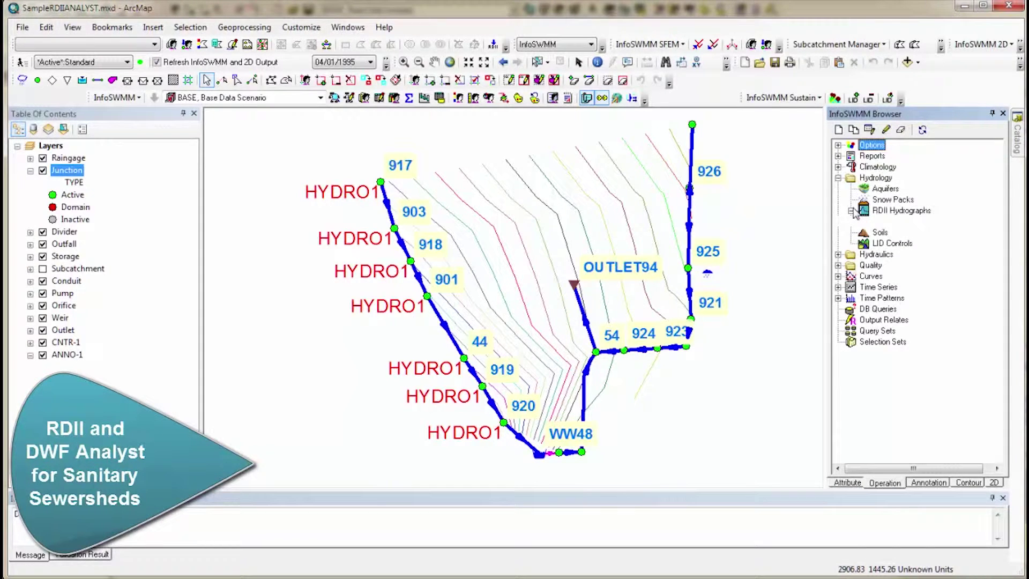
pyautogui.click(889, 225)
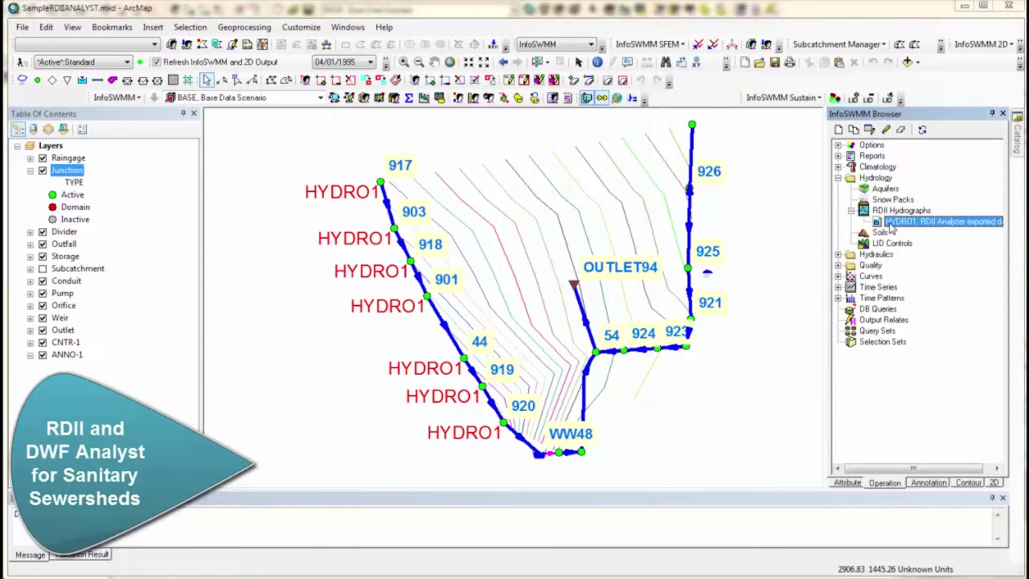
# Open HYDRO1's R, T and K parameters, then close the hydrograph dialog
pyautogui.doubleClick(891, 225)
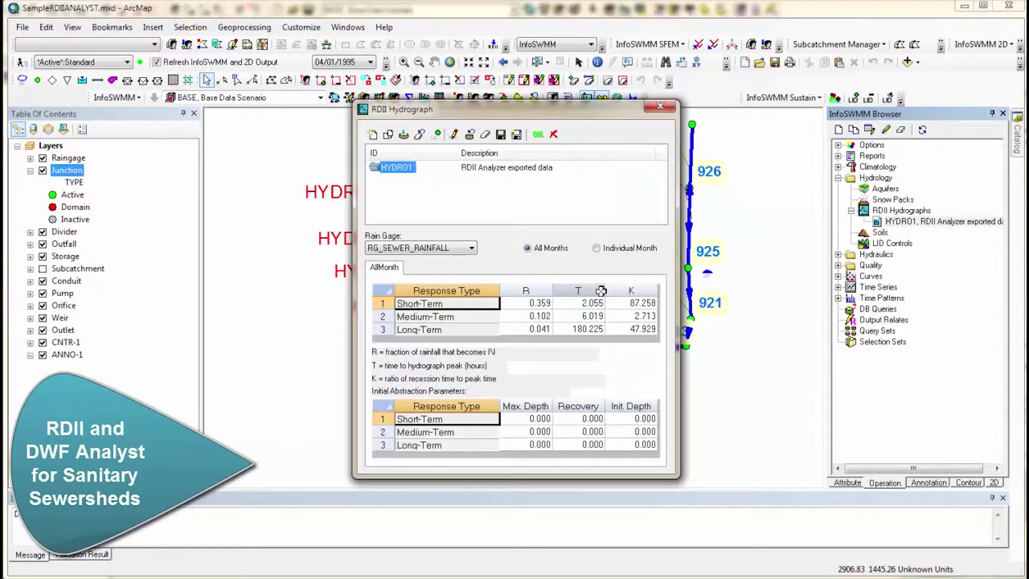
pyautogui.click(662, 108)
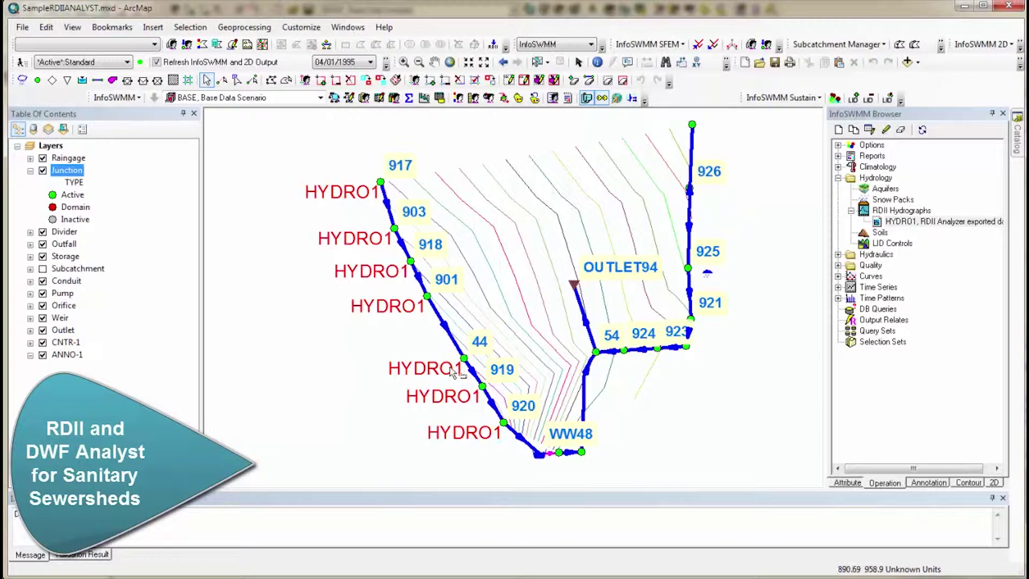
# Check junction 903's dry weather and HYDRO1 RDII inflows (100 acres), then cancel unchanged
pyautogui.click(396, 228)
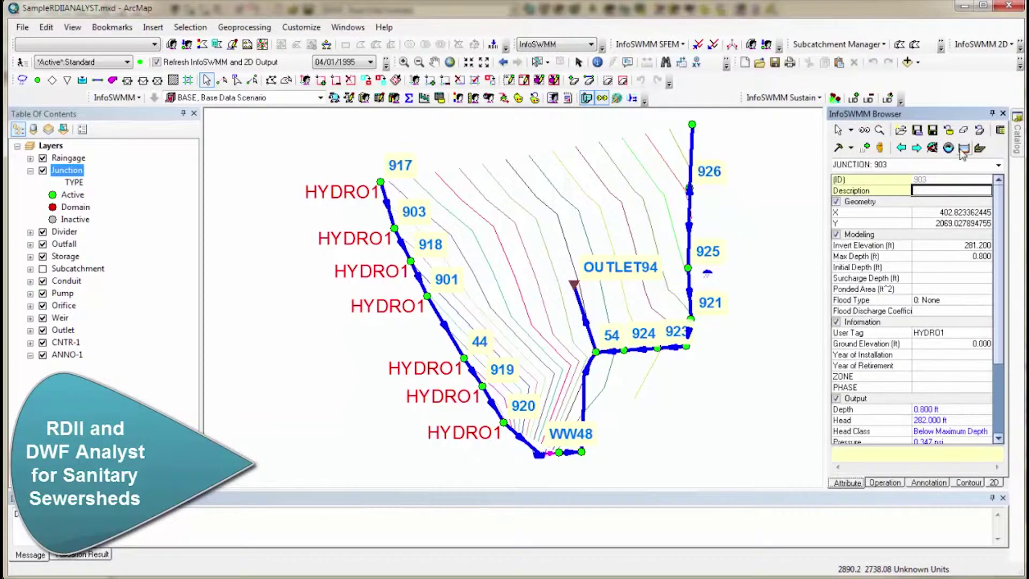
pyautogui.click(954, 153)
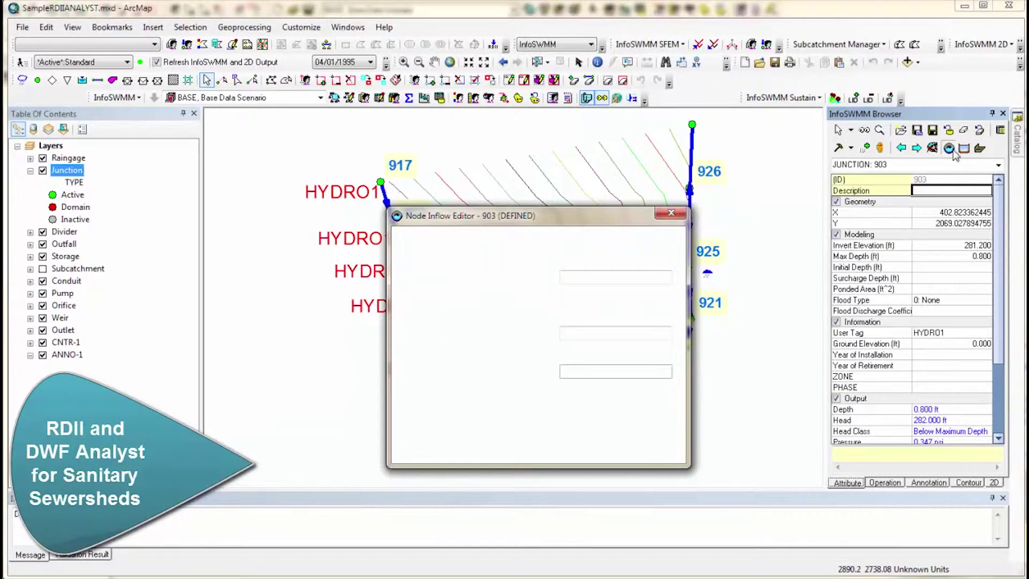
pyautogui.click(531, 241)
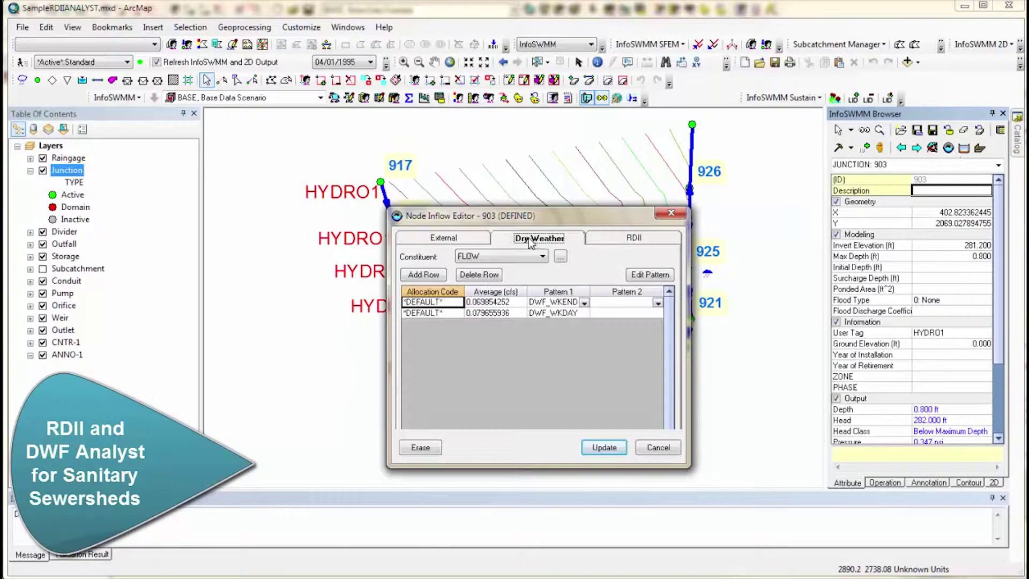
pyautogui.click(631, 240)
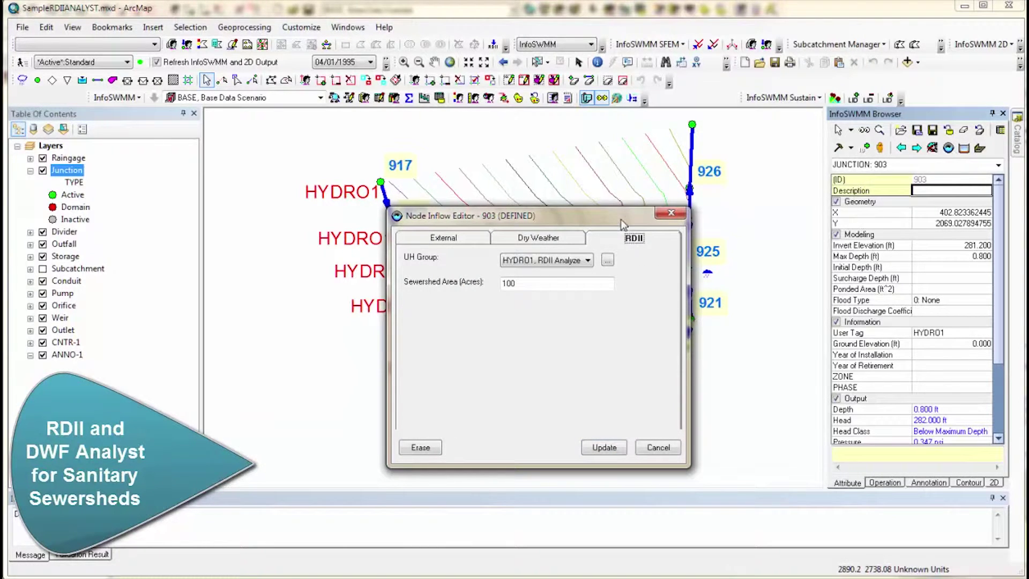
pyautogui.click(659, 448)
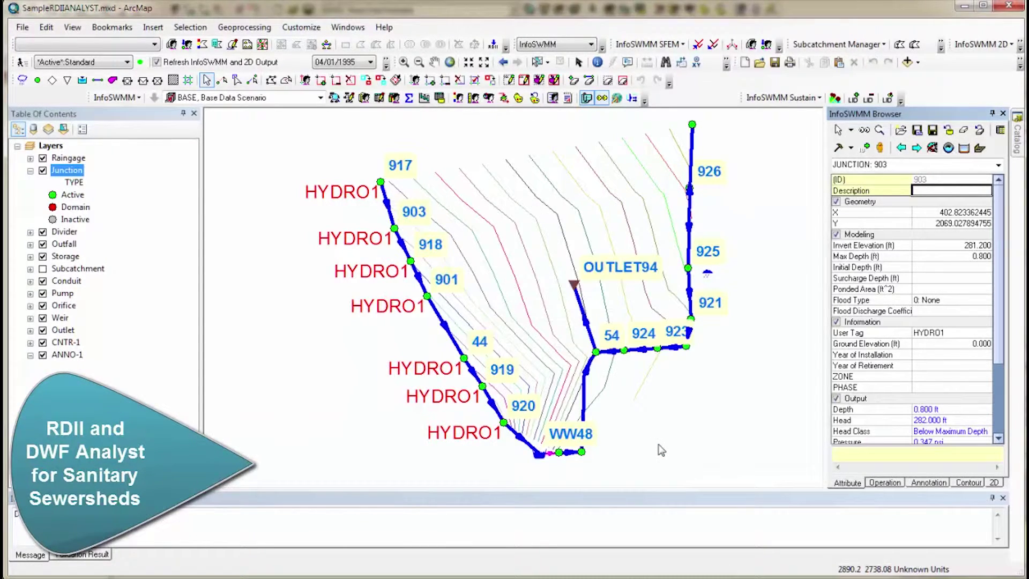
# Create a new RDII analysis for junction 920, importing its flow and rainfall files
pyautogui.click(633, 99)
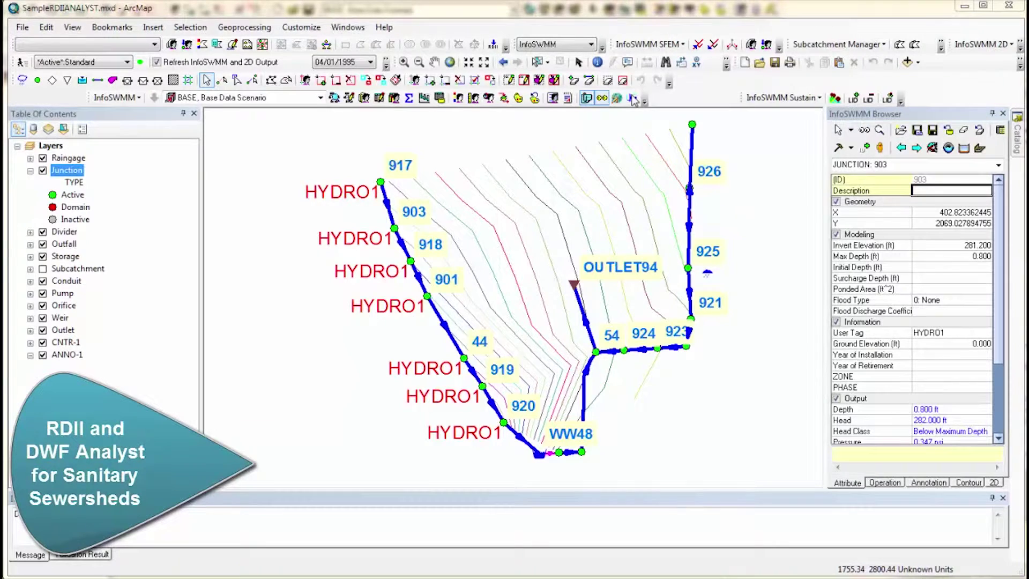
pyautogui.click(238, 117)
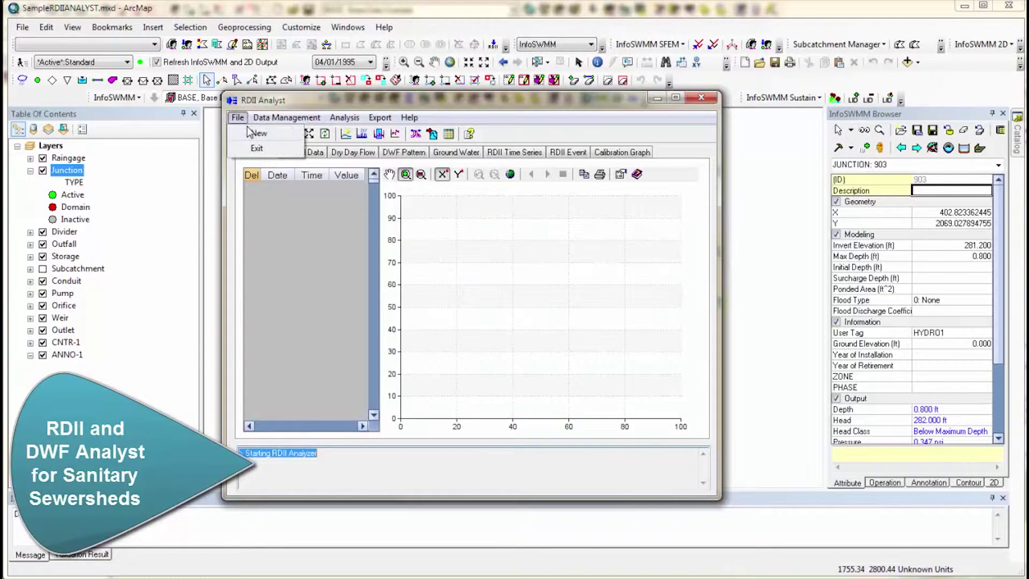
pyautogui.click(249, 132)
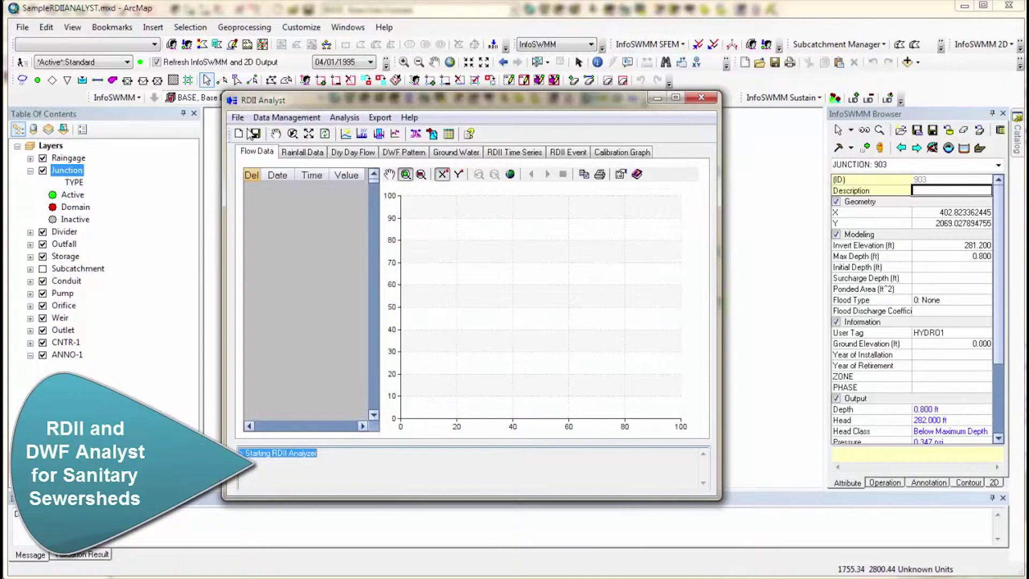
pyautogui.click(253, 133)
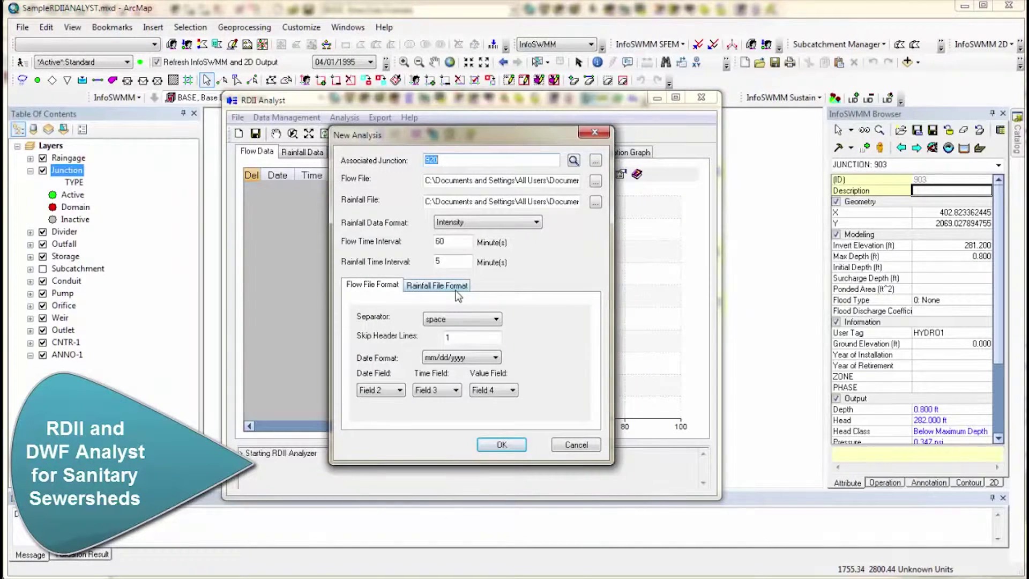
pyautogui.click(466, 221)
pyautogui.click(450, 290)
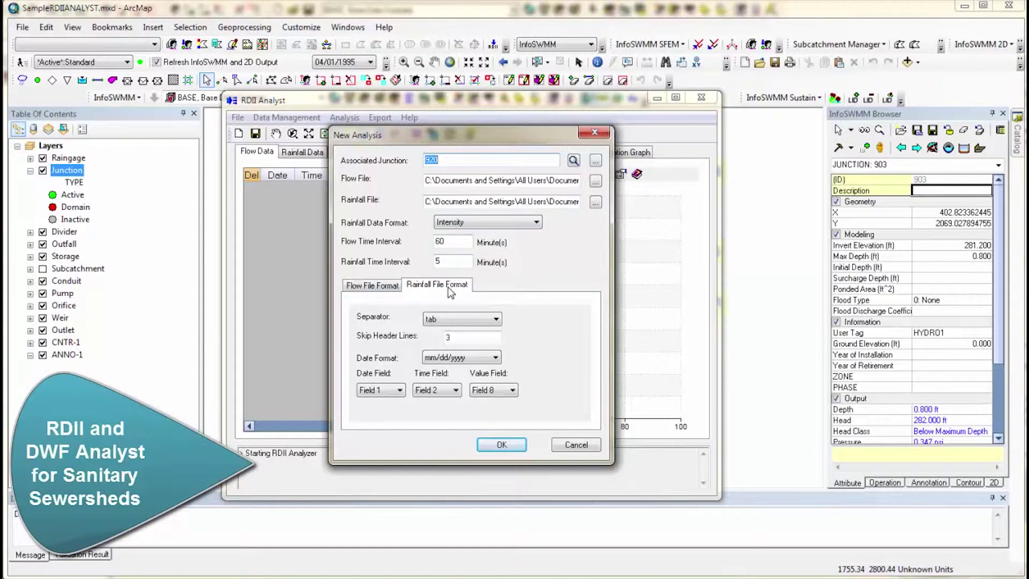
pyautogui.click(503, 444)
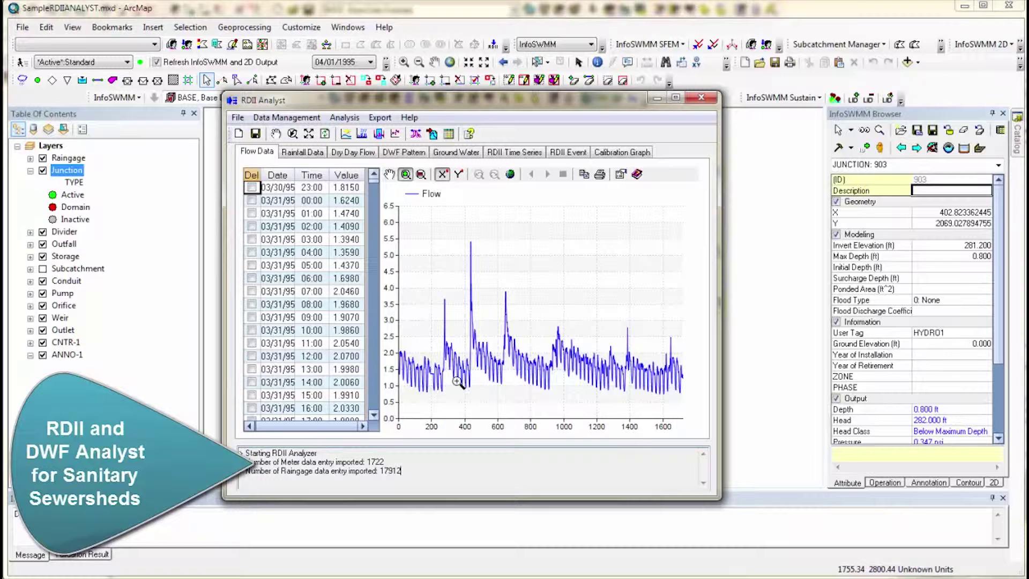
# Check the 17912 imported rainfall entries, then return to the plotted 1722 flow entries
pyautogui.moveTo(567, 374)
pyautogui.click(310, 157)
pyautogui.click(259, 156)
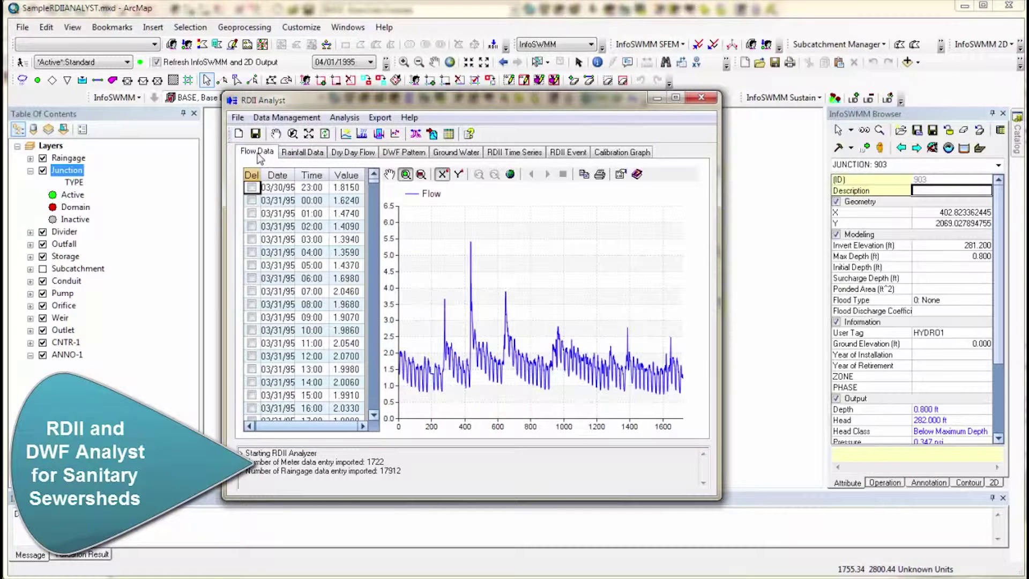
# Extract dry weather flow with groundwater flow included, changing the GWI percentage from 50 to 75
pyautogui.click(344, 117)
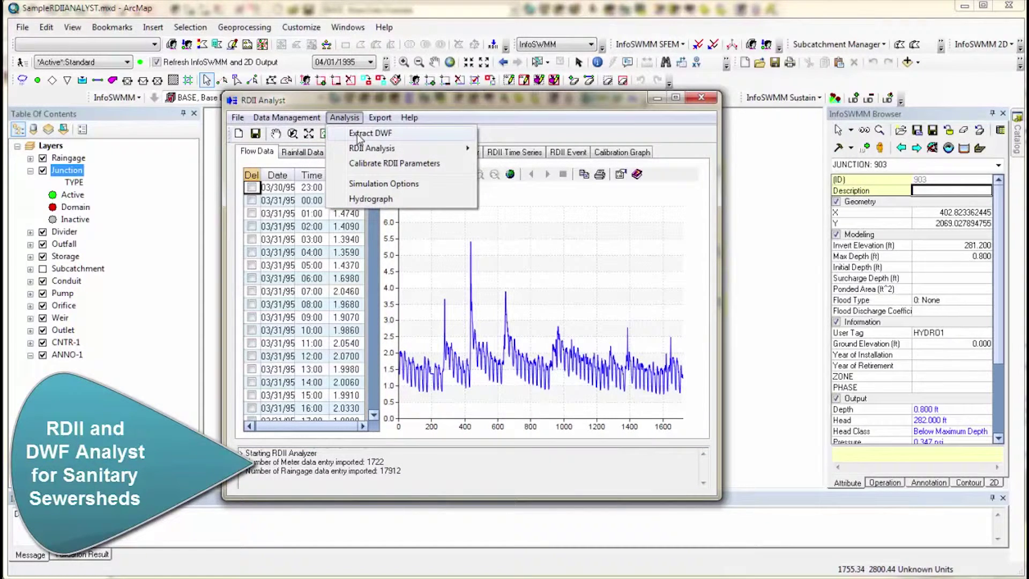
pyautogui.click(359, 134)
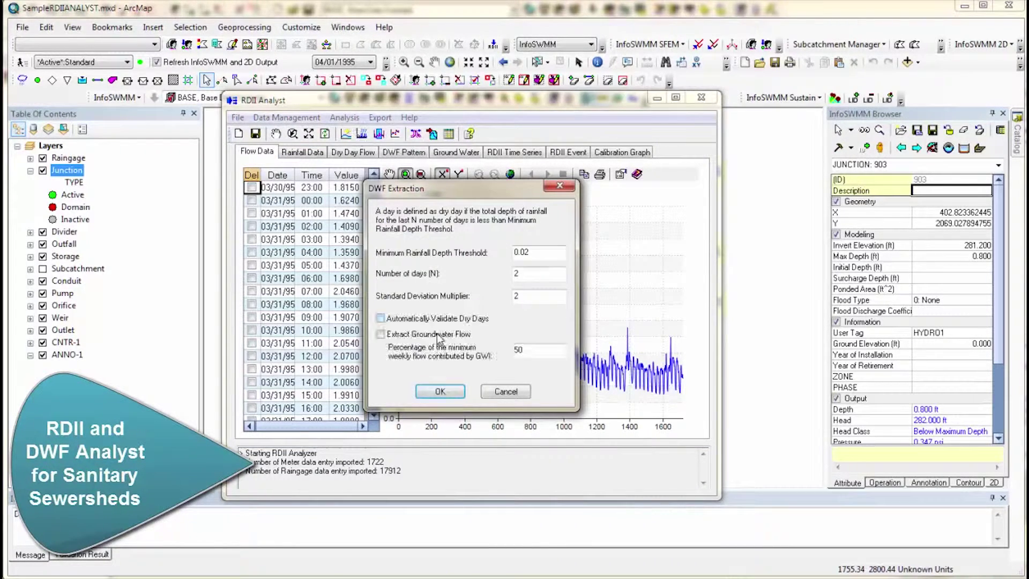
pyautogui.click(435, 334)
pyautogui.moveTo(536, 346); pyautogui.dragTo(505, 349)
pyautogui.write('75')
pyautogui.click(440, 392)
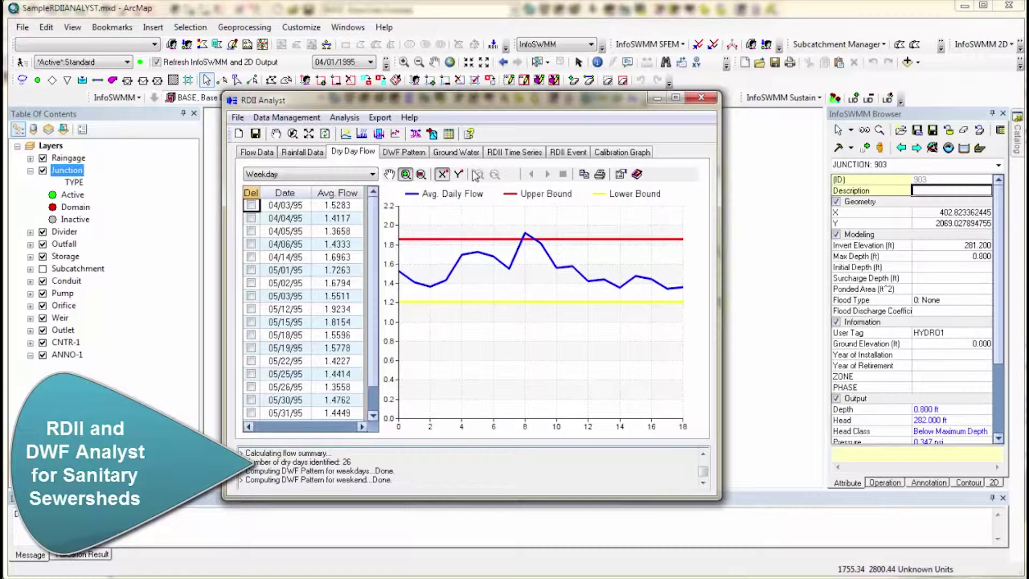
# Compare the hourly DWF pattern and dry-day flows, ending on weekly groundwater flows (minimum 0.6263)
pyautogui.click(404, 152)
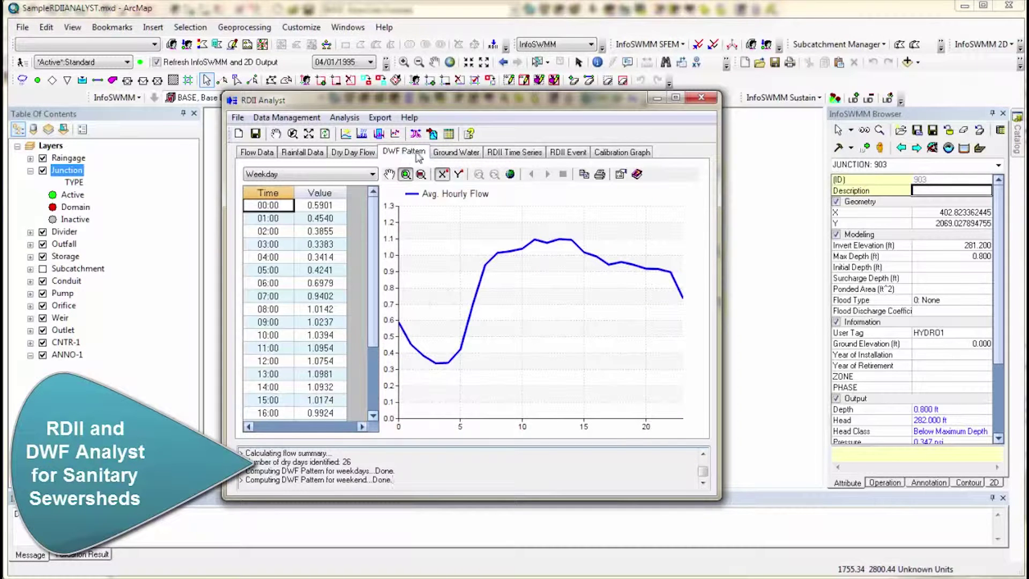
pyautogui.click(457, 152)
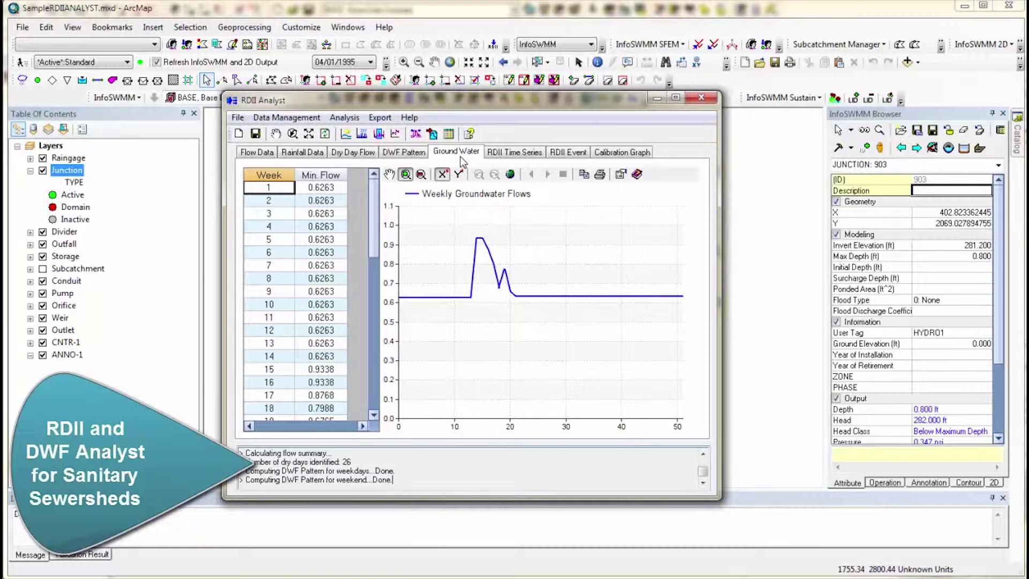
pyautogui.click(351, 155)
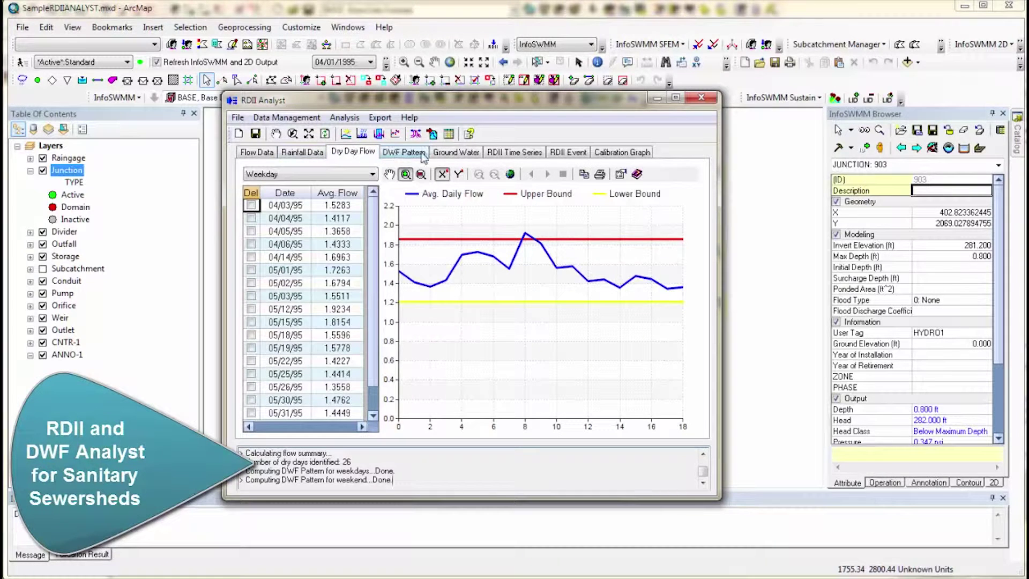
pyautogui.click(454, 153)
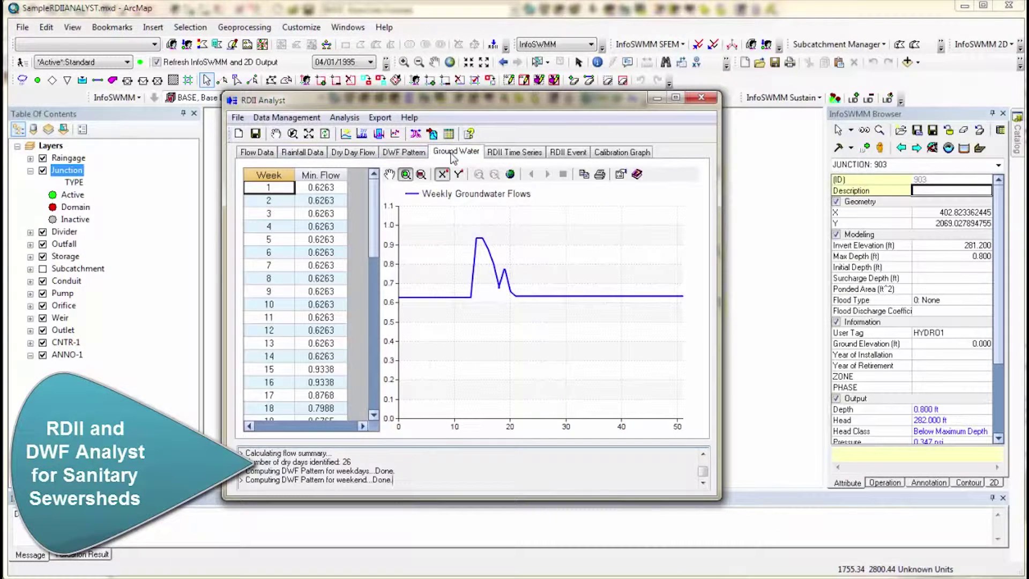
# From the Flow Data view, compute the RDII time series and plot it against rainfall
pyautogui.click(268, 157)
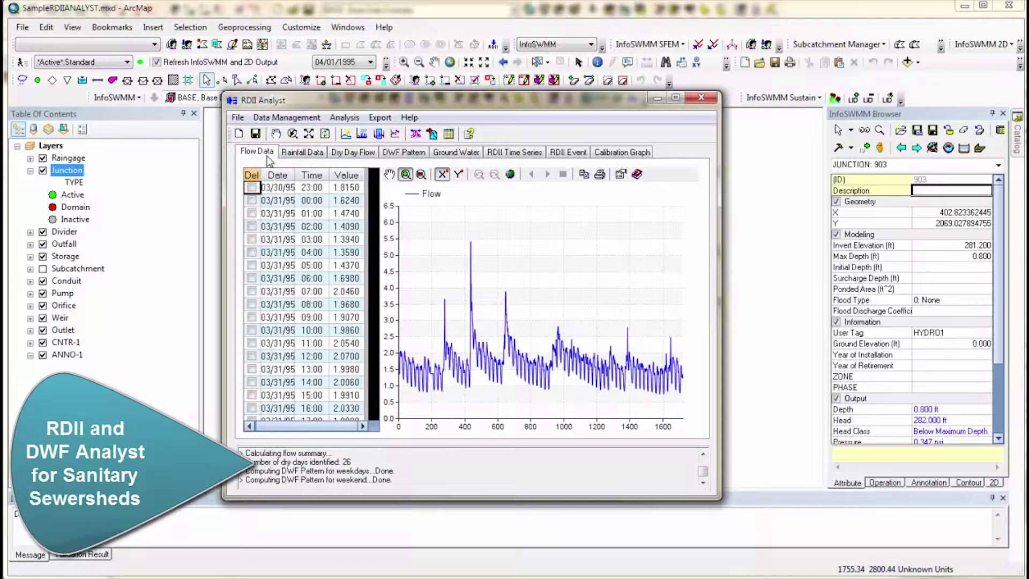
pyautogui.click(344, 118)
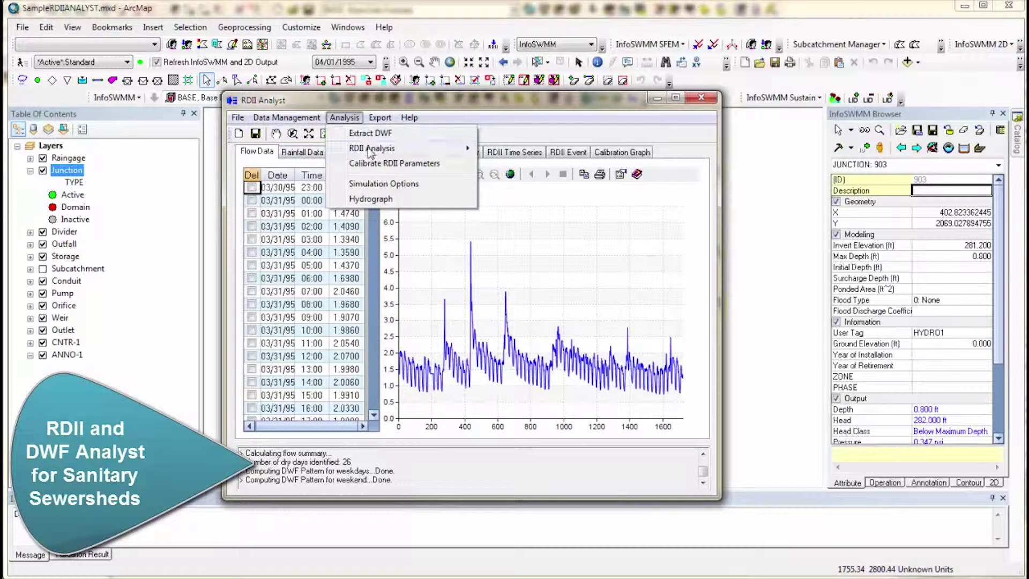
pyautogui.moveTo(371, 150)
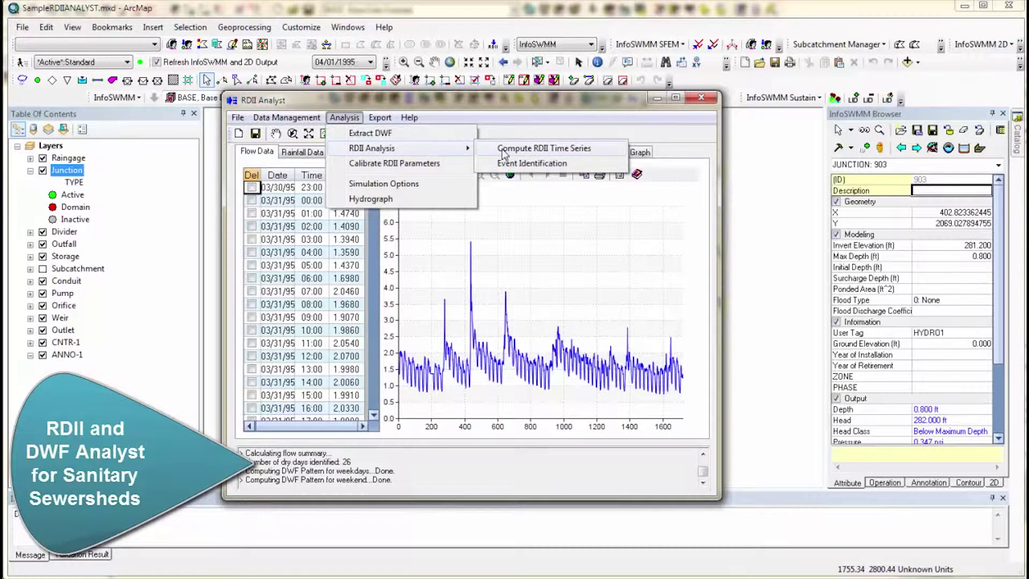
pyautogui.click(504, 150)
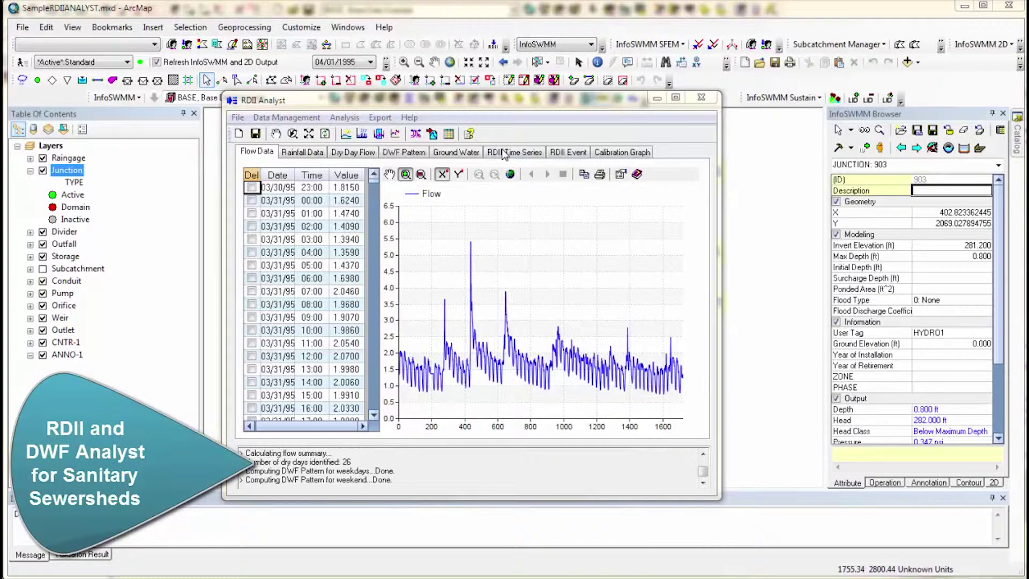
pyautogui.click(505, 319)
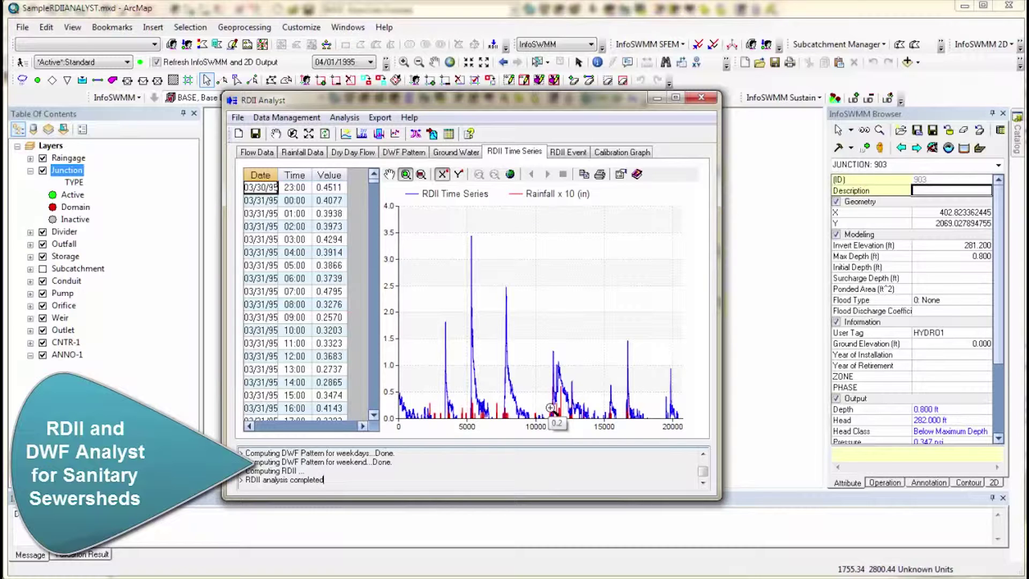
# Run a single RDII simulation with a 2000-acre tributary area to produce the calibration graph
pyautogui.click(433, 135)
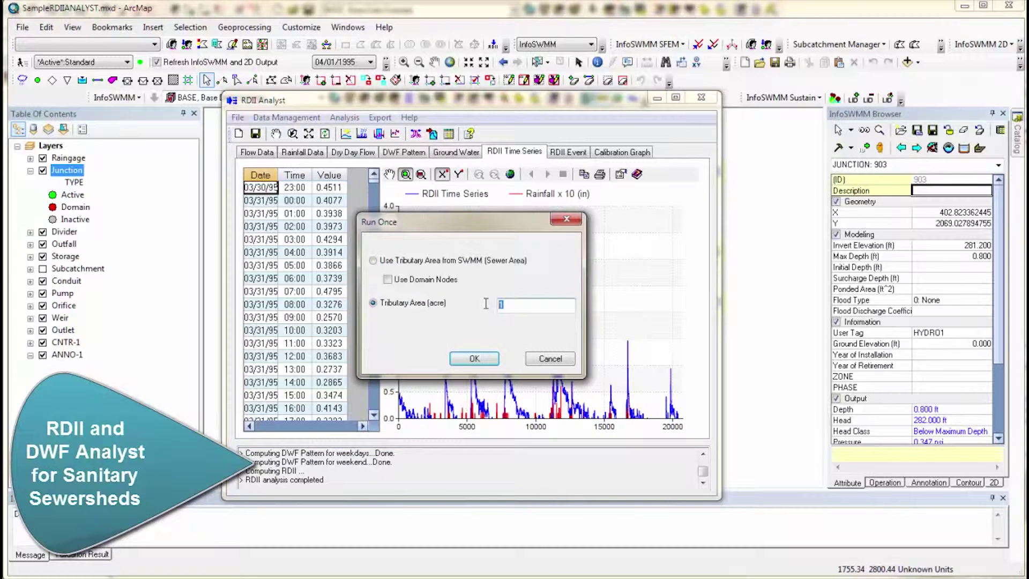
pyautogui.write('2000')
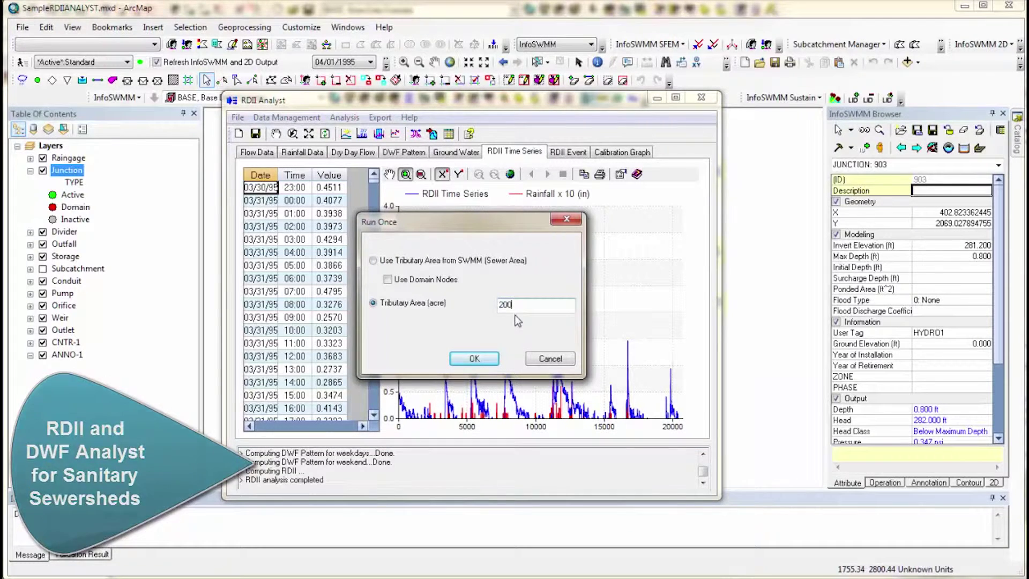
pyautogui.click(486, 355)
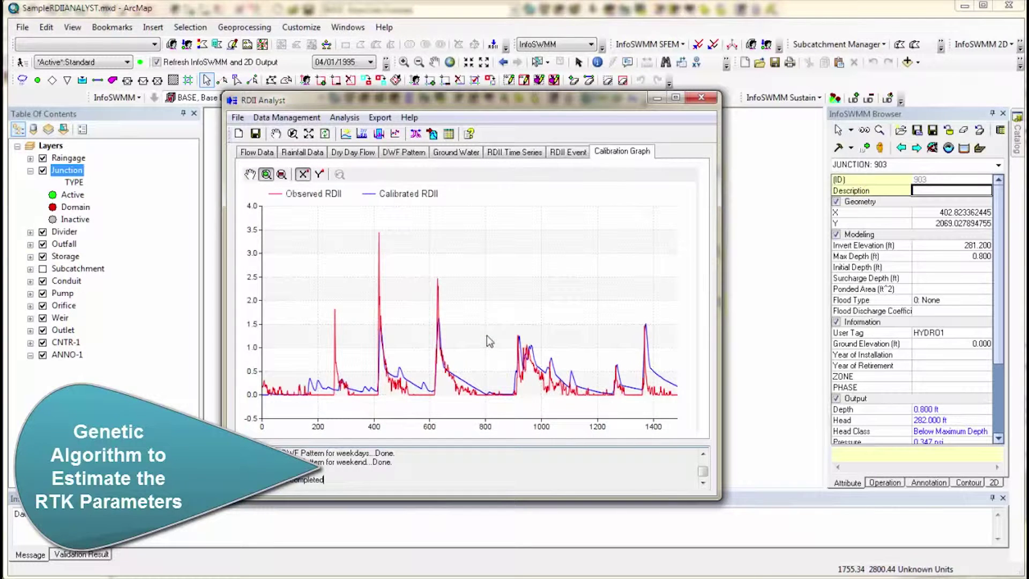
# Run RTK parameter calibration with the given ranges and 2000 acres, then close the RDII Analyst
pyautogui.click(342, 121)
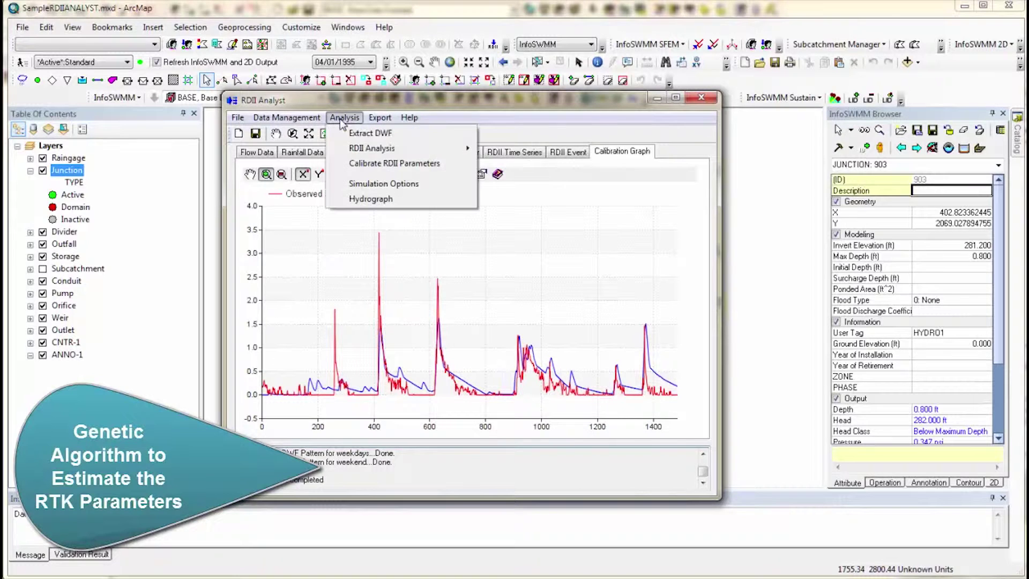
pyautogui.click(391, 163)
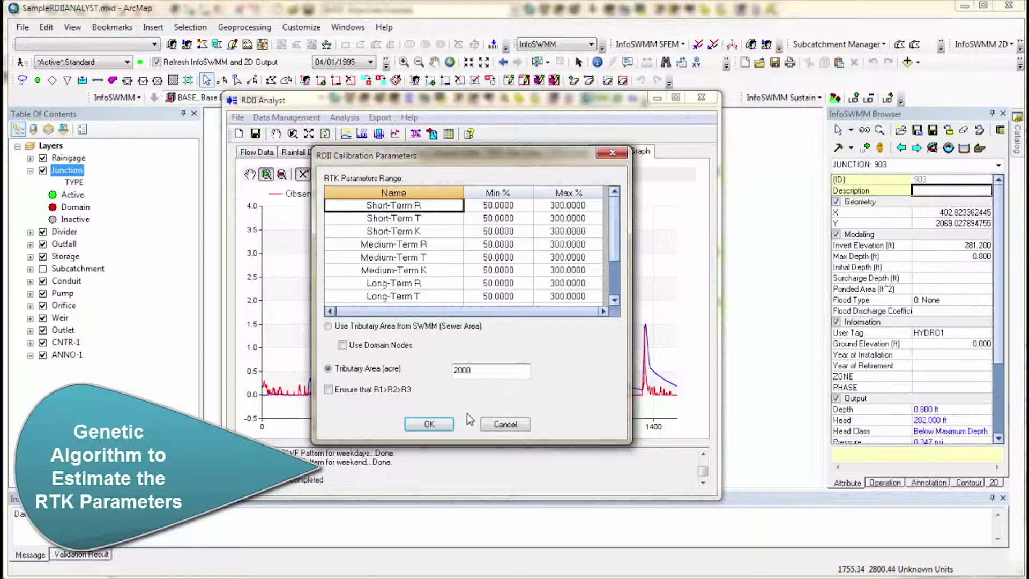
pyautogui.click(438, 426)
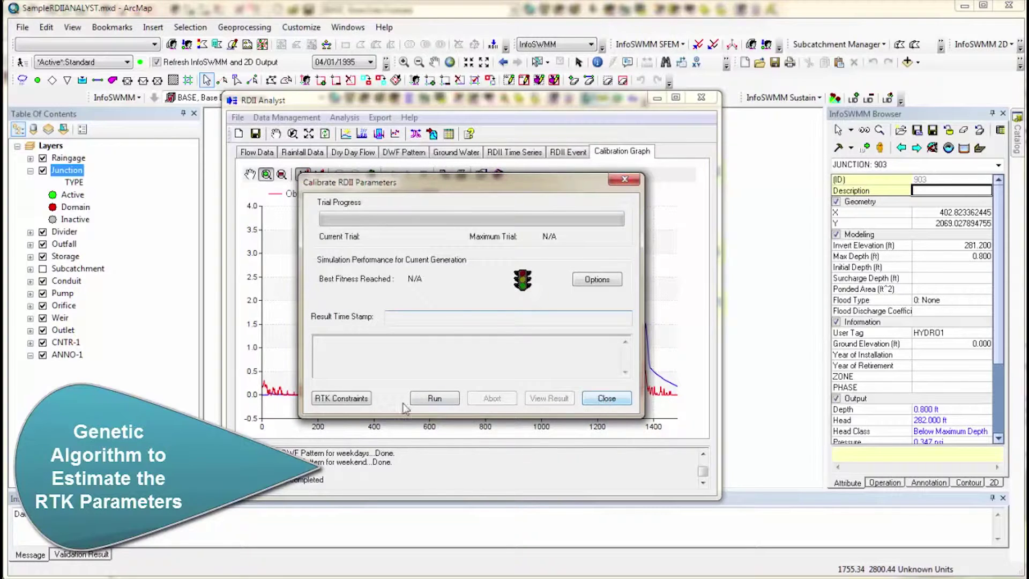
pyautogui.click(589, 399)
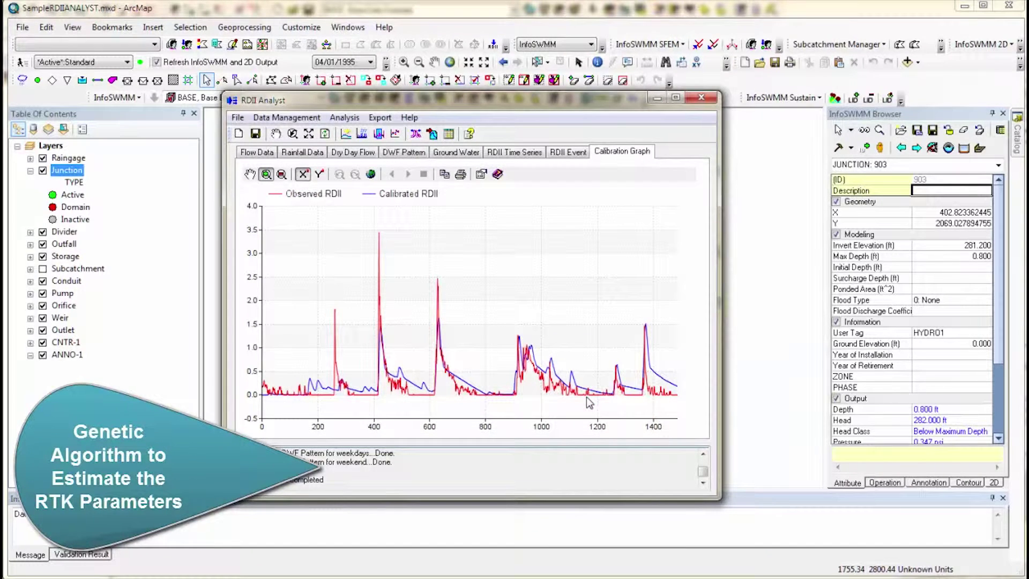
pyautogui.click(371, 122)
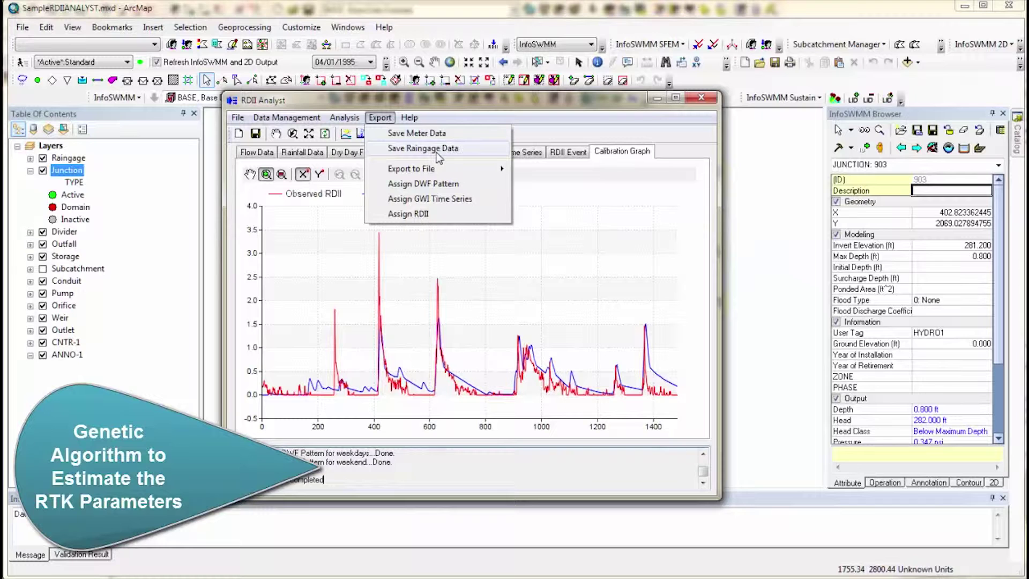
pyautogui.click(700, 99)
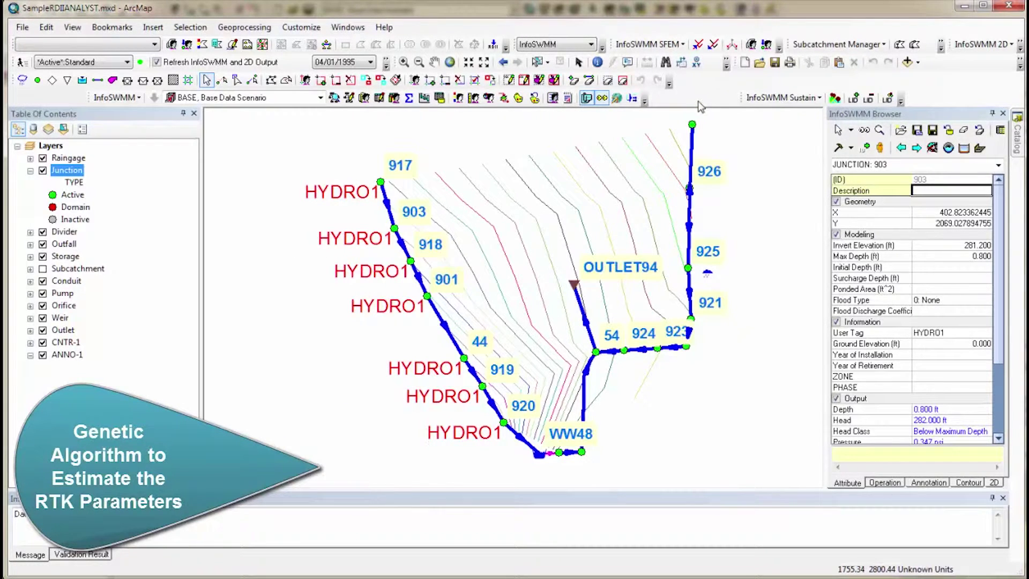
# Open the DWF_WKDAY time pattern under Time Patterns, review its hourly values, and close it
pyautogui.click(885, 482)
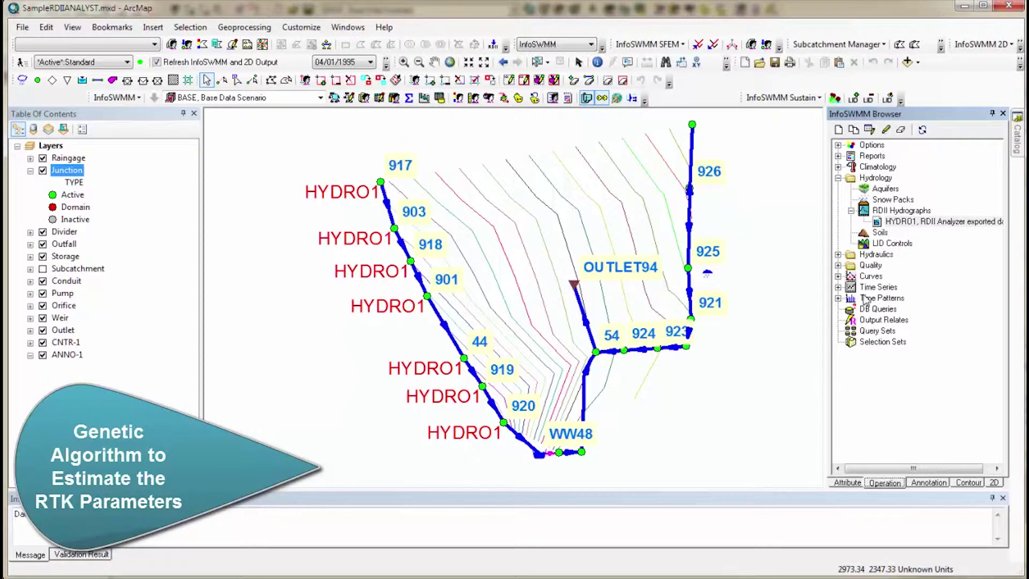
pyautogui.click(838, 298)
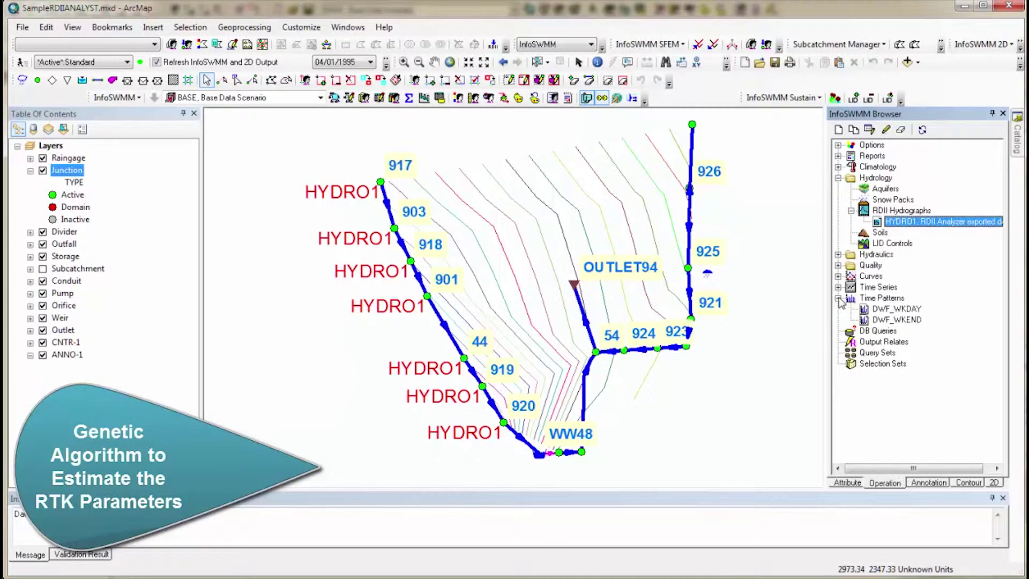
pyautogui.click(893, 309)
pyautogui.doubleClick(894, 310)
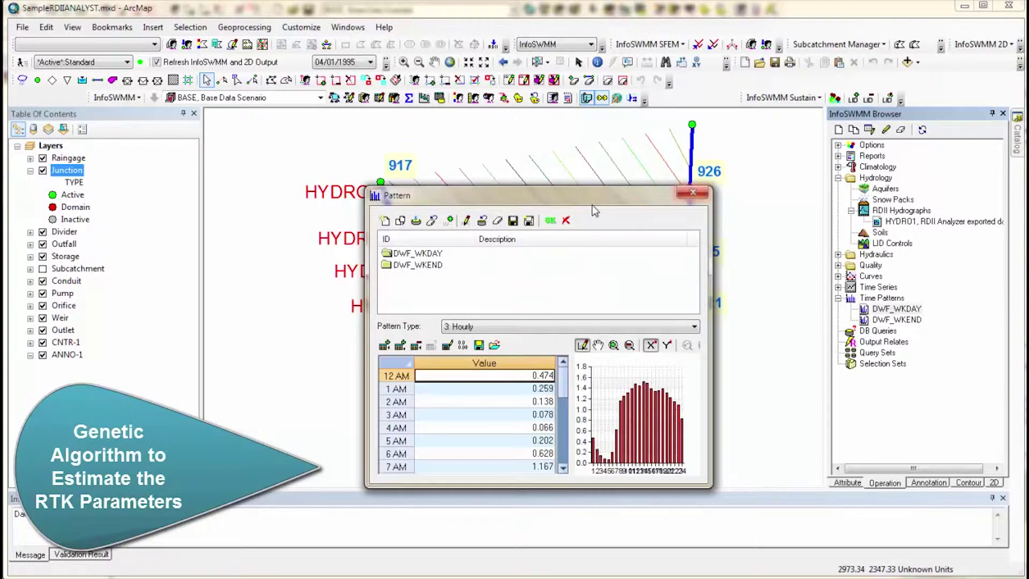
pyautogui.click(550, 220)
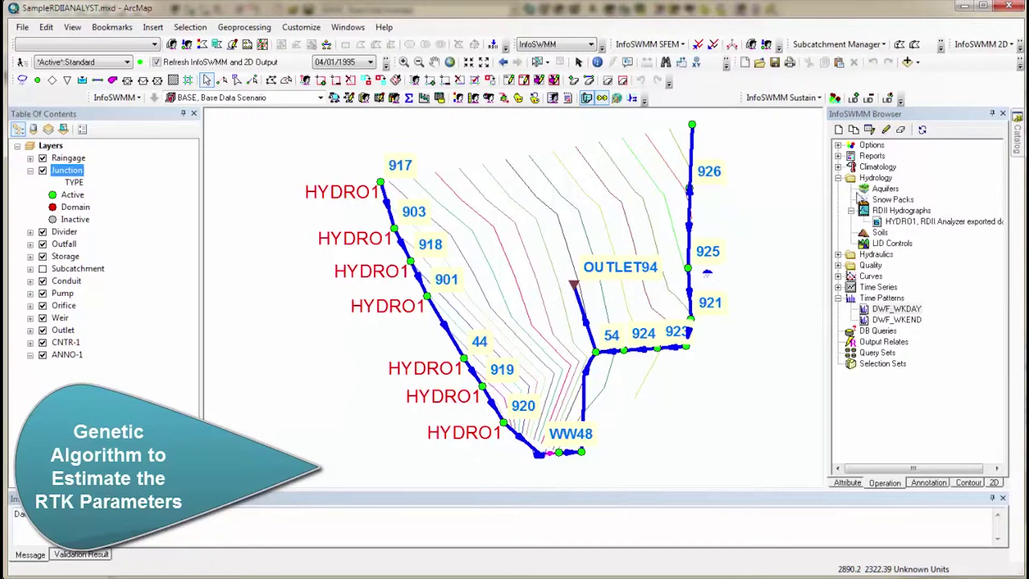
# Run the BASE scenario's SWMM simulation from the Run Manager, closing it when finished
pyautogui.click(271, 80)
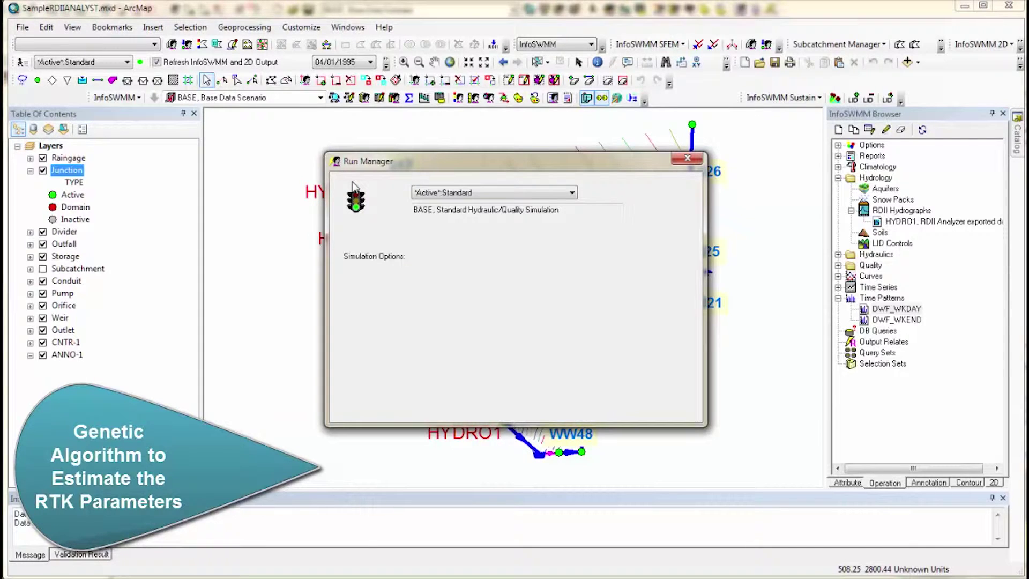
pyautogui.click(587, 192)
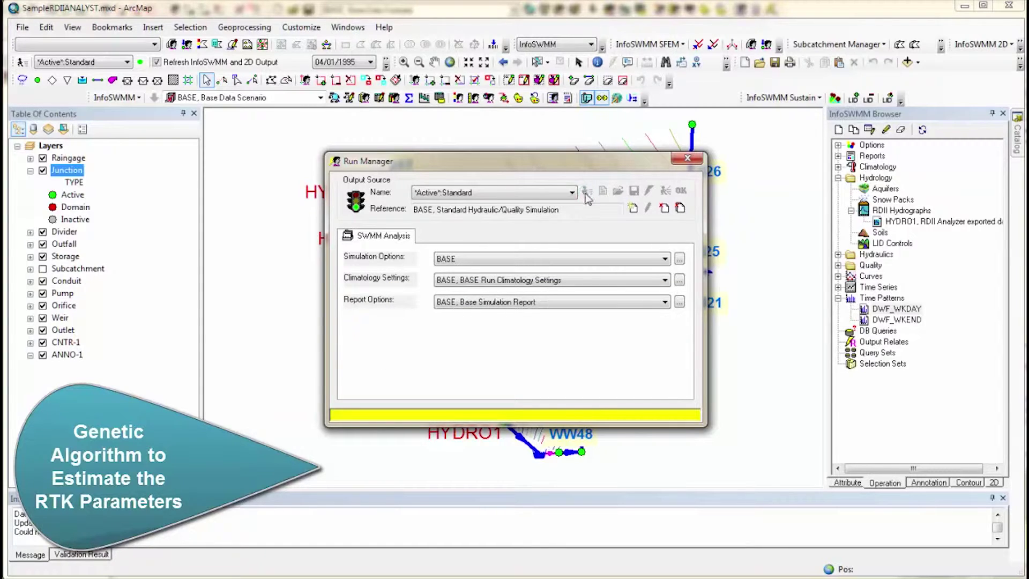
pyautogui.click(687, 159)
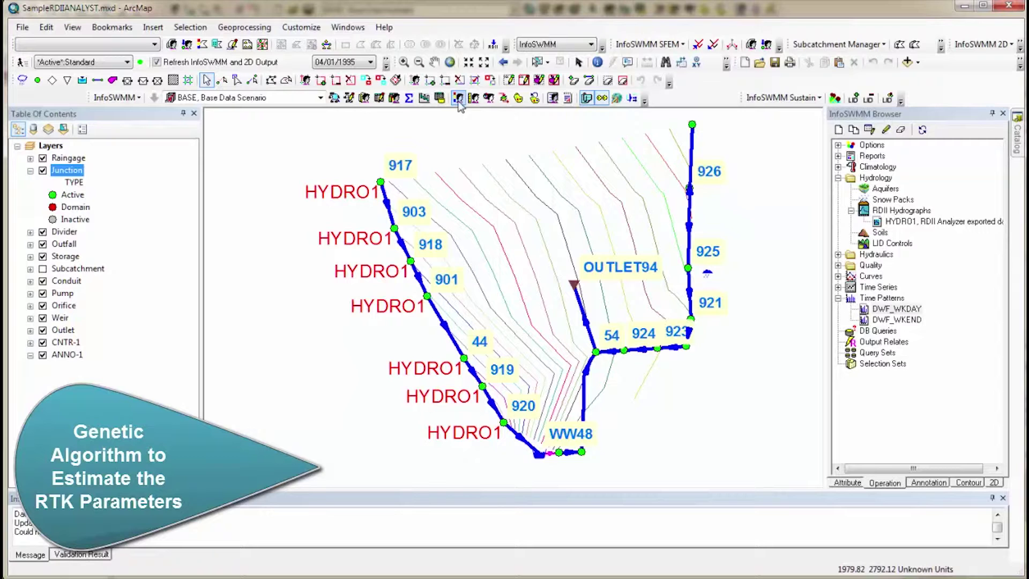
# Display the System Graph as RDII Inflow (about 48 cfs by hour 24), then close the Report Manager
pyautogui.click(395, 98)
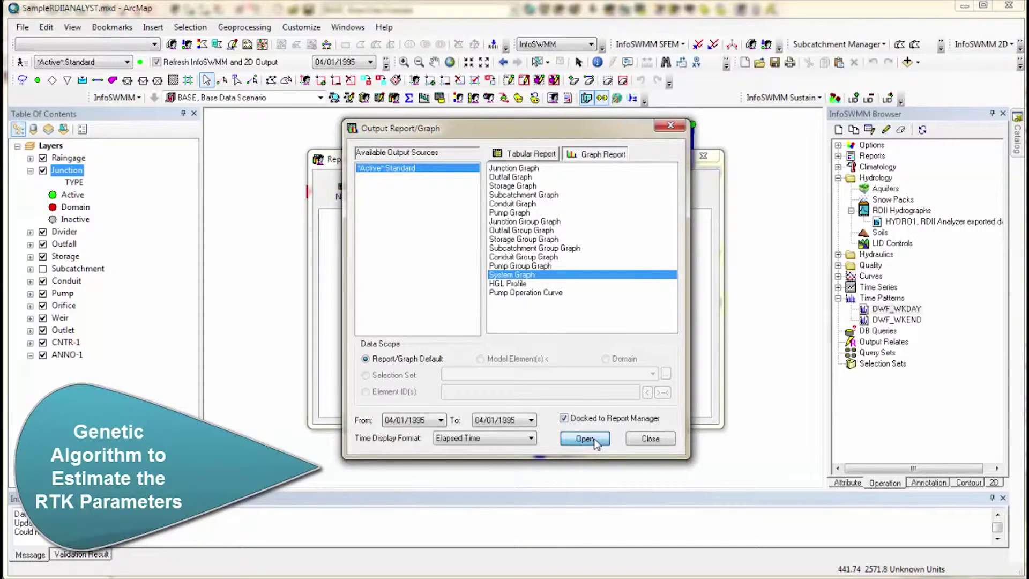
pyautogui.click(585, 439)
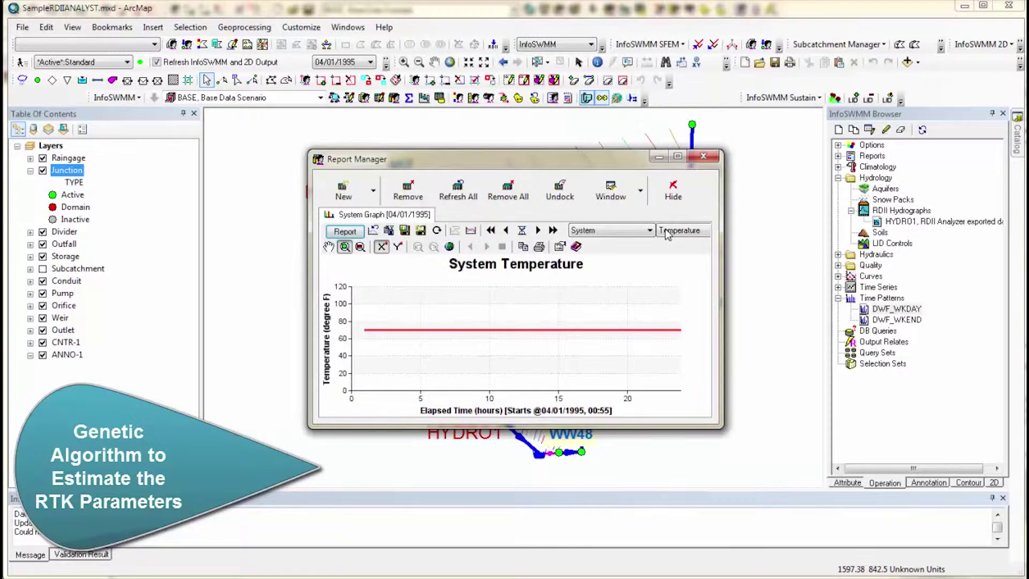
pyautogui.click(667, 234)
pyautogui.click(688, 306)
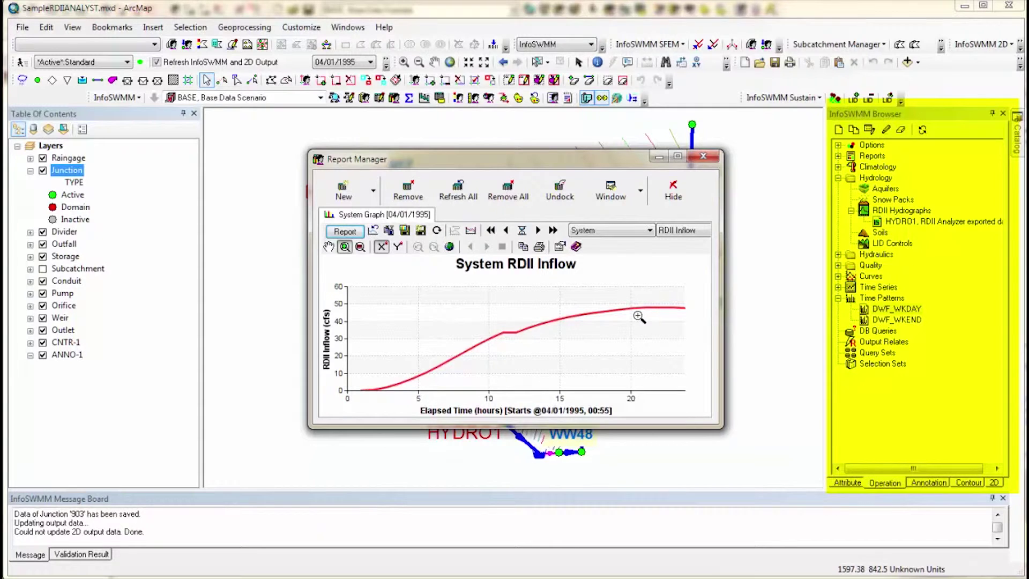
pyautogui.click(706, 156)
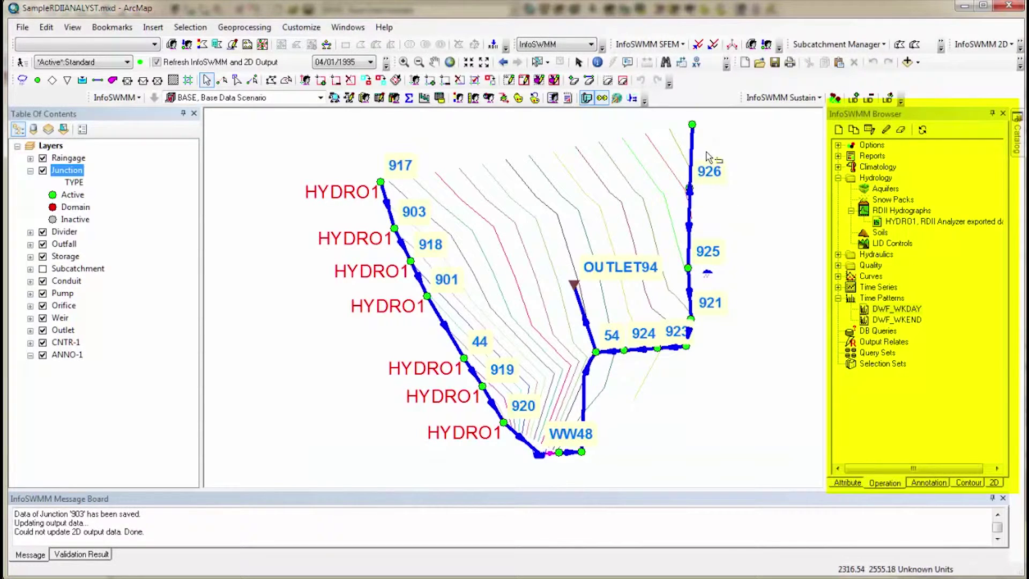